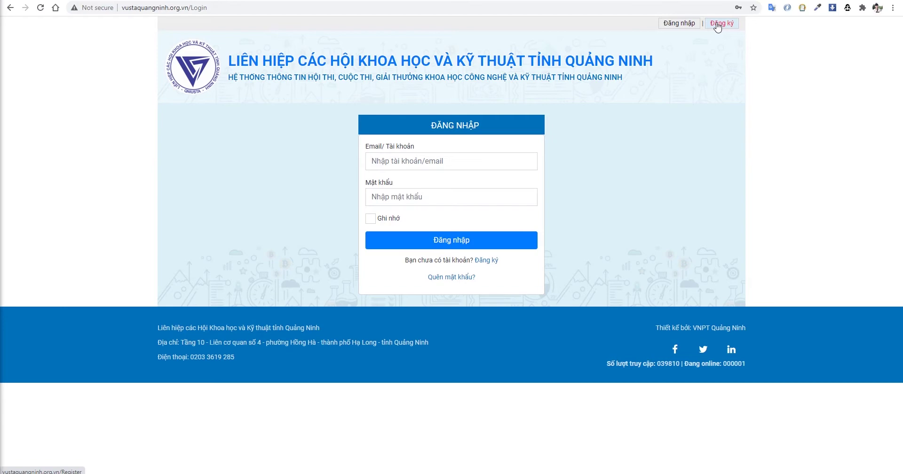
# - Open the registration form and enter a full name, e-mail, password and password confirmation
pyautogui.click(717, 24)
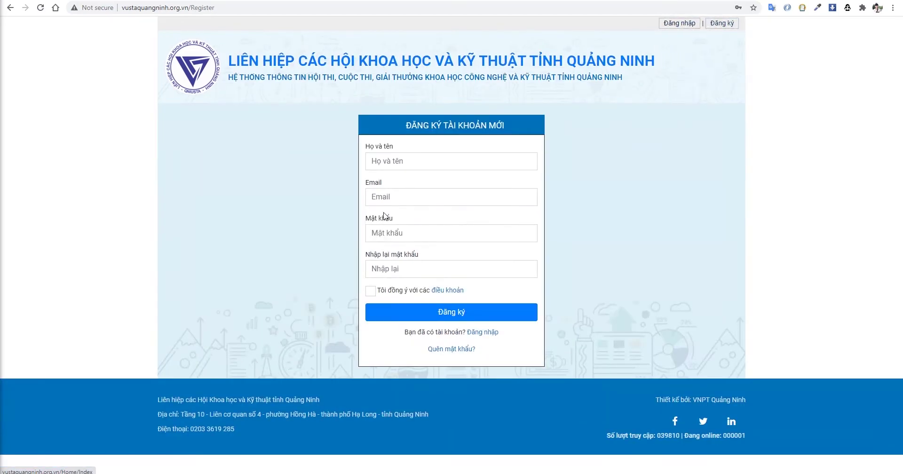
pyautogui.click(412, 162)
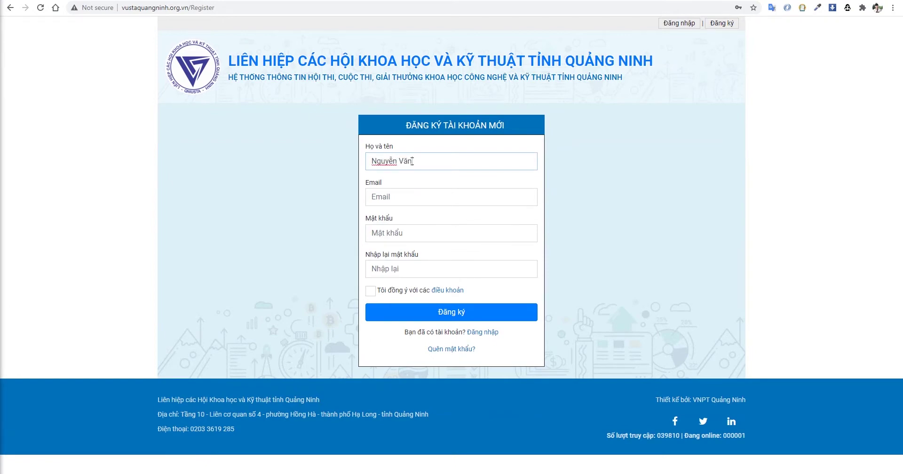
pyautogui.press('Tab')
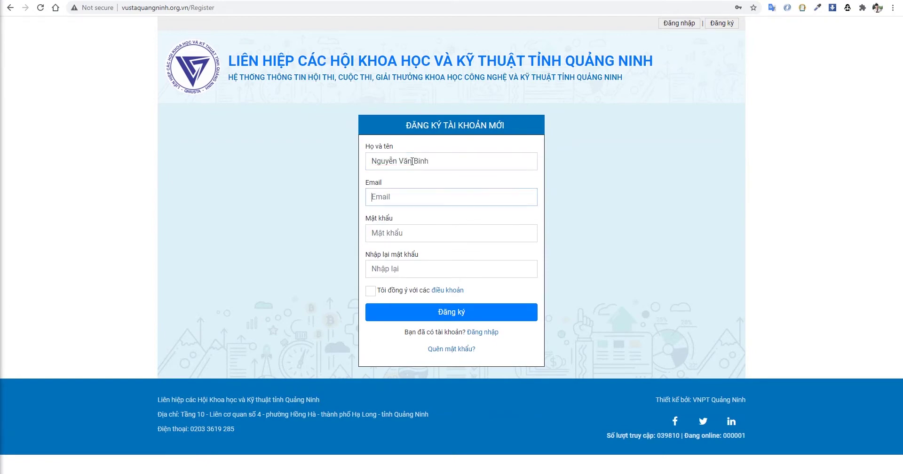
pyautogui.press('Tab')
pyautogui.write('12')
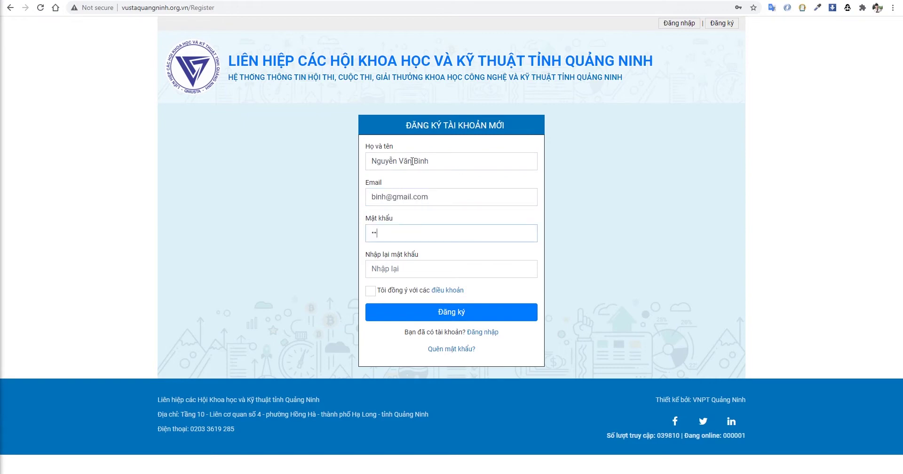
pyautogui.press('Tab')
pyautogui.write('1')
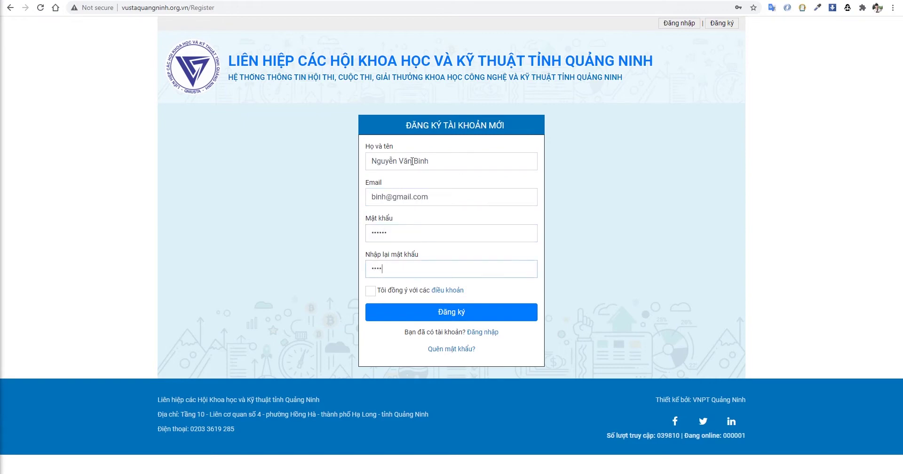
pyautogui.write('23456')
# - Accept the terms of use, submit the registration and dismiss the success notice
pyautogui.click(371, 290)
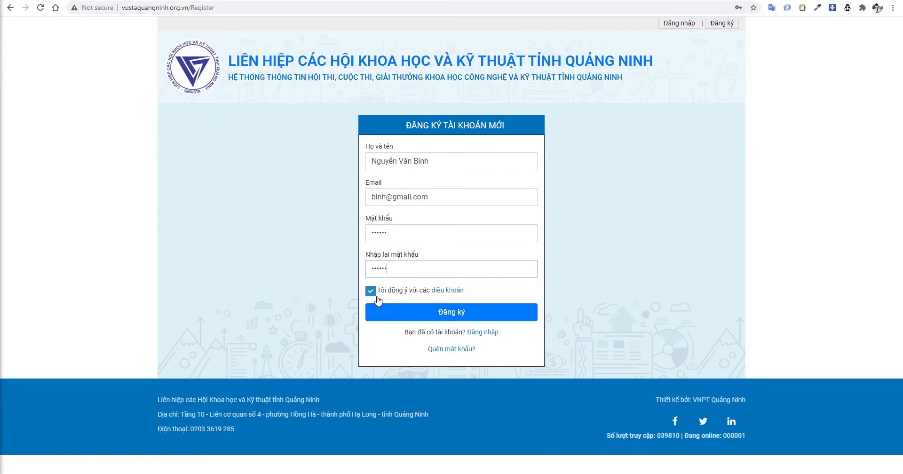
pyautogui.click(400, 316)
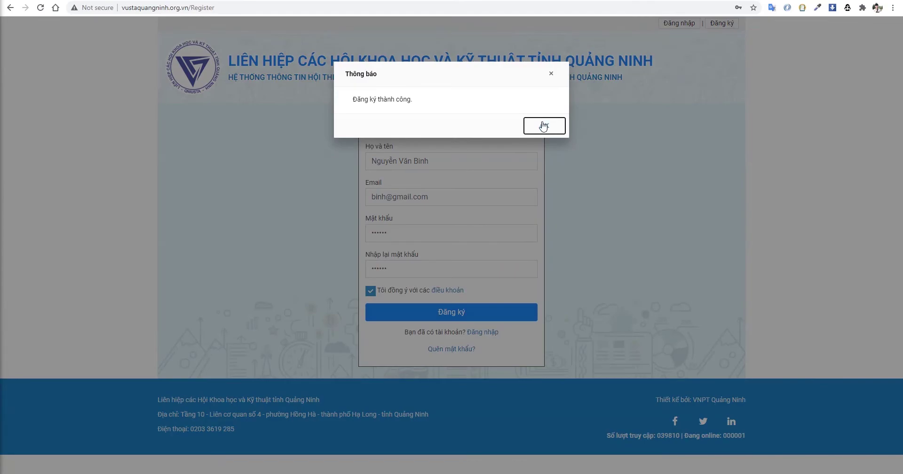
pyautogui.click(544, 127)
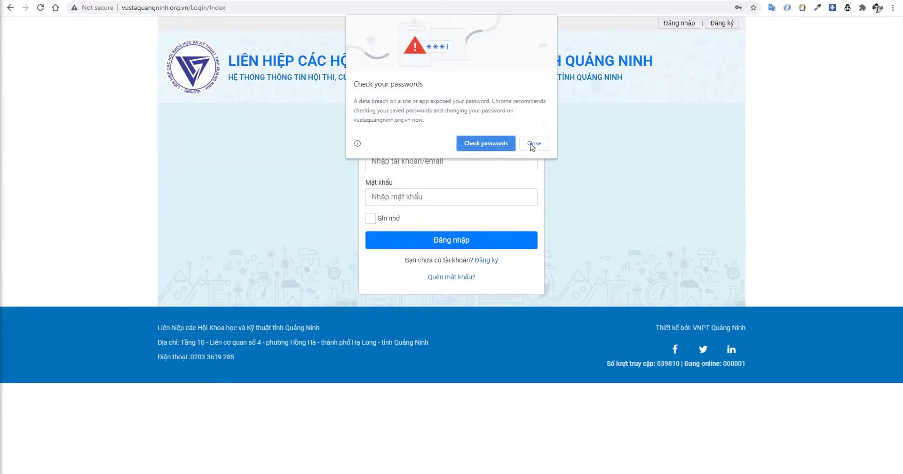
# - Log in with the new account's e-mail and password, dismissing the browser's password warnings
pyautogui.click(531, 144)
pyautogui.click(475, 156)
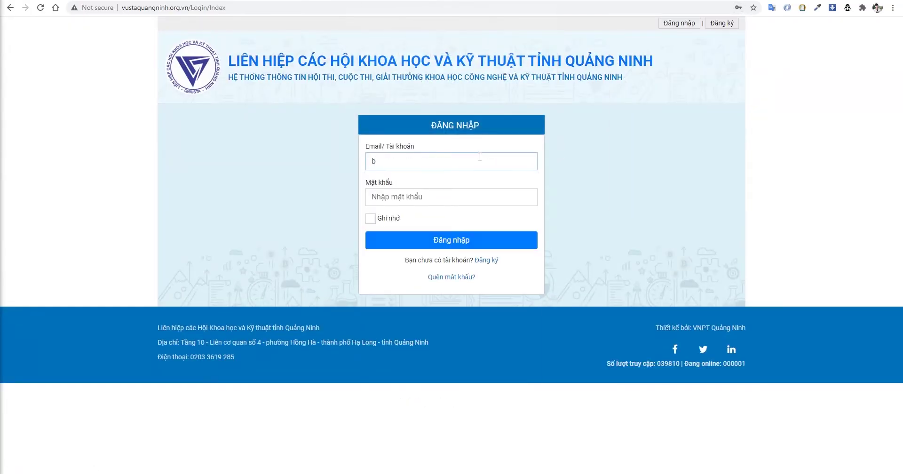
pyautogui.press('Tab')
pyautogui.write('123456')
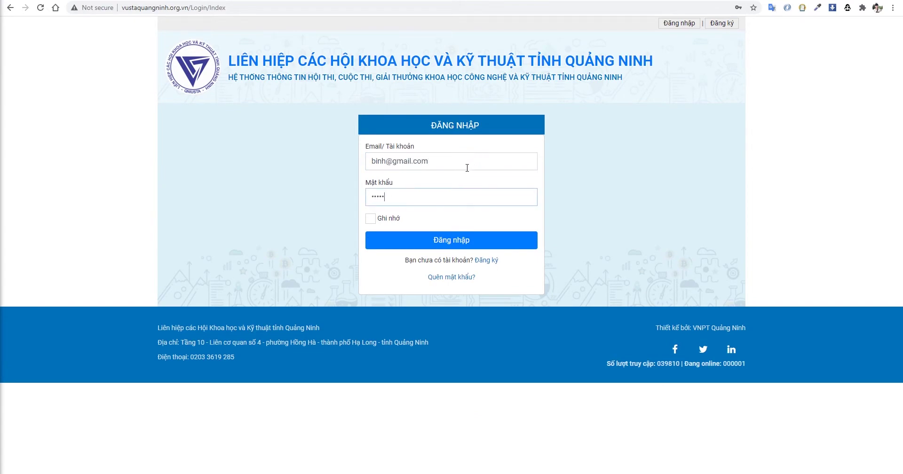
pyautogui.click(431, 240)
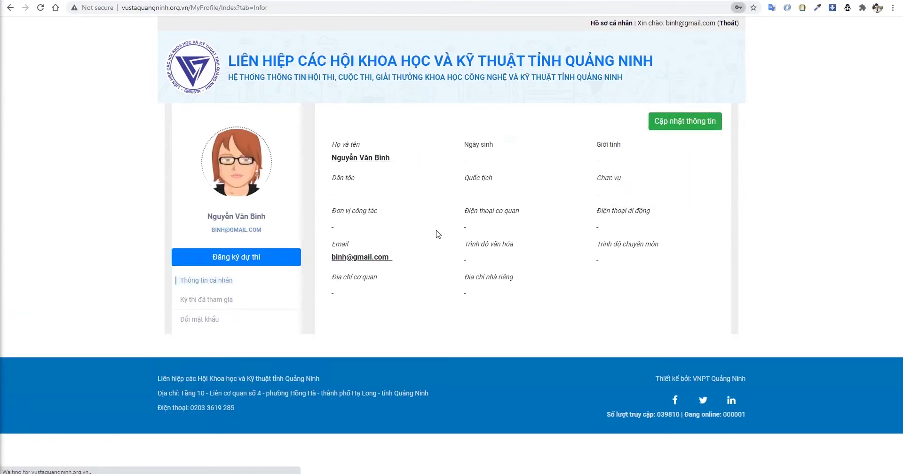
pyautogui.click(528, 147)
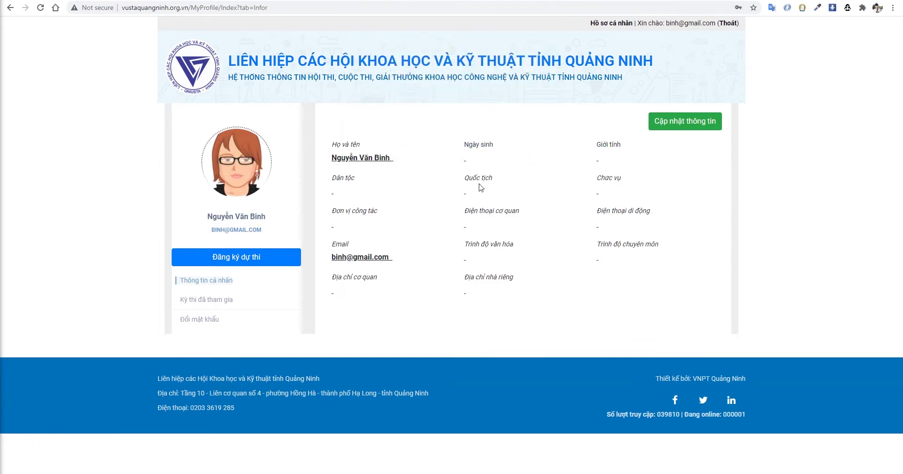
pyautogui.click(689, 122)
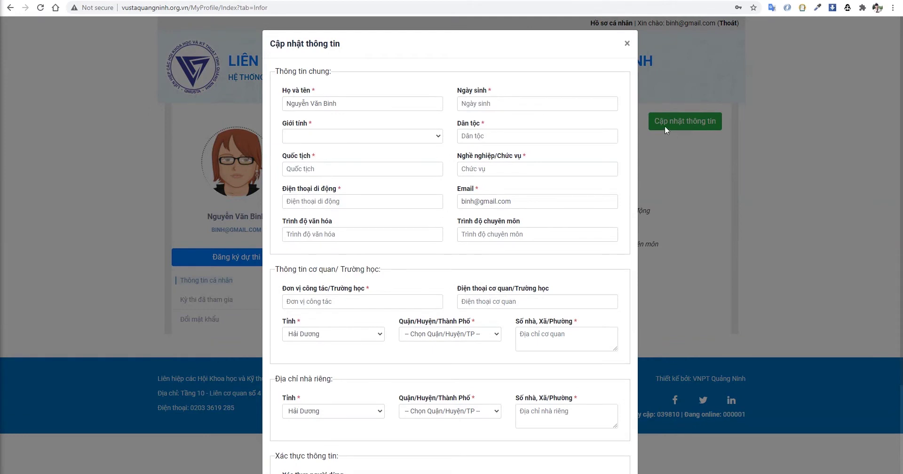
pyautogui.click(530, 102)
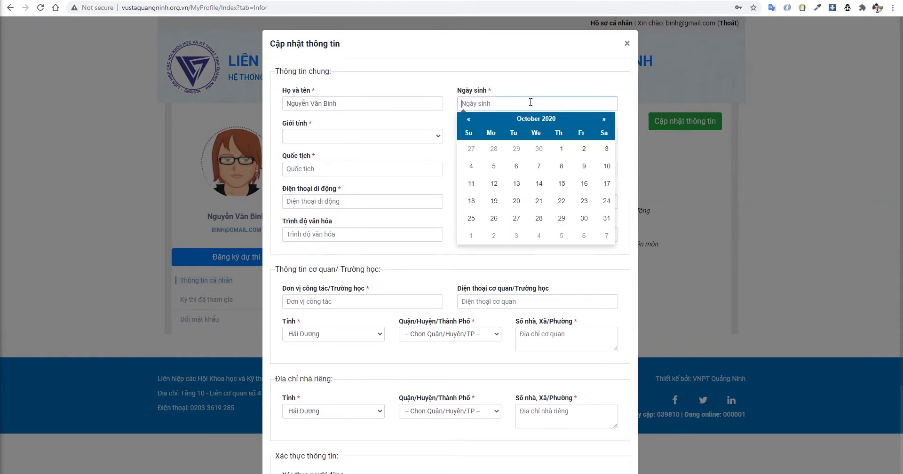
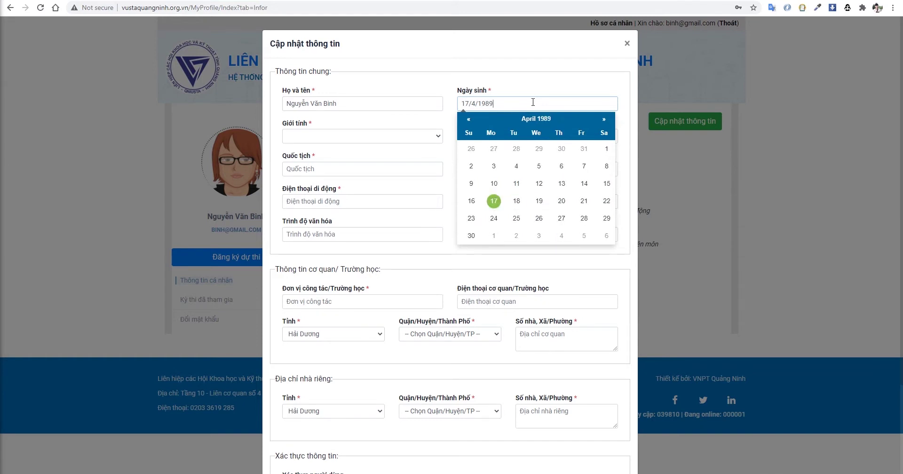
pyautogui.click(316, 138)
pyautogui.click(316, 147)
pyautogui.click(515, 137)
pyautogui.write('Kinh')
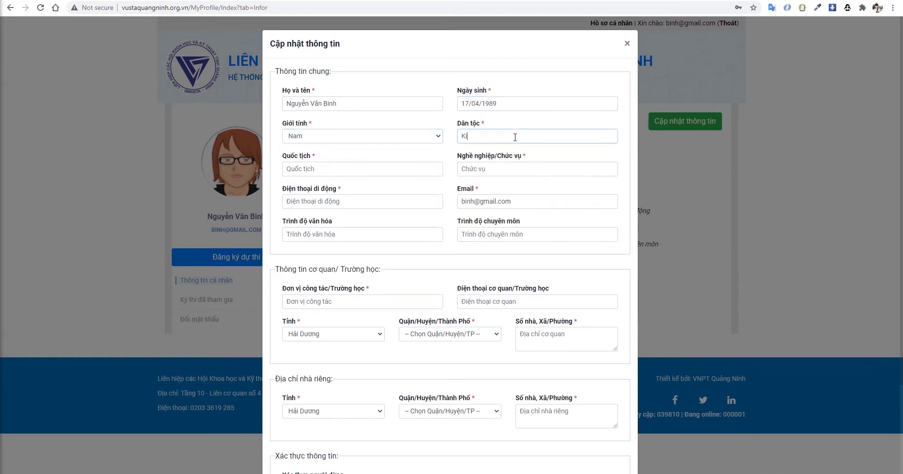
pyautogui.click(393, 170)
pyautogui.write('Việt')
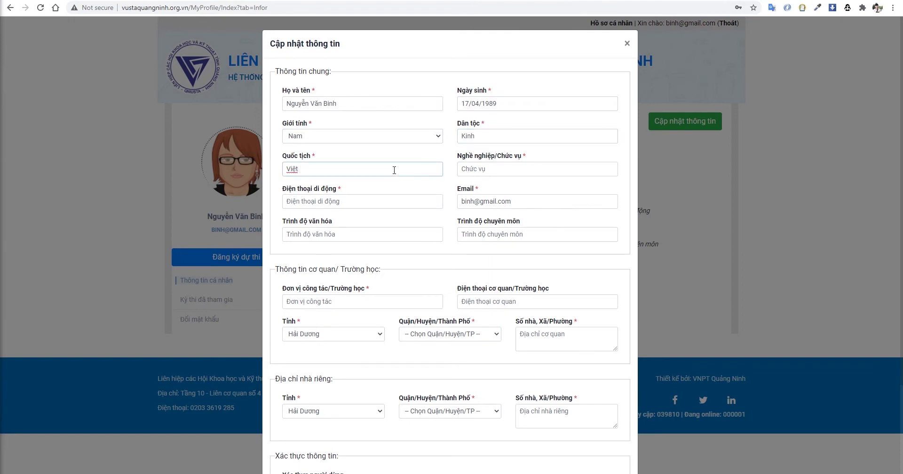
pyautogui.write(' Nam')
pyautogui.press('Tab')
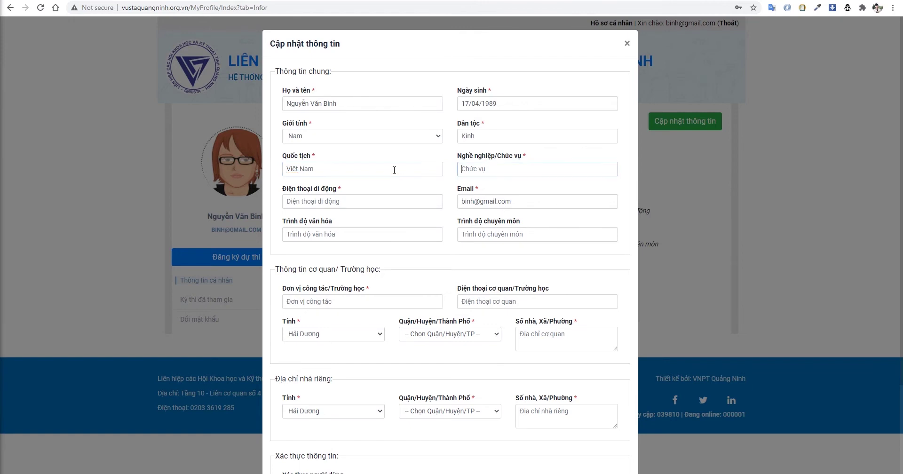
pyautogui.write('nhân vie')
# - Fill in the mobile phone number, education 12/12, qualification đại học and workplace VNPT
pyautogui.click(398, 196)
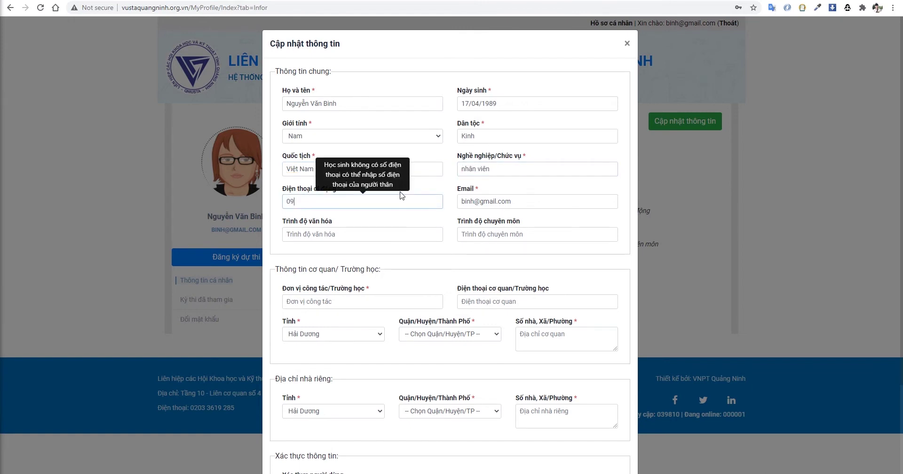
pyautogui.click(382, 236)
pyautogui.write('12/12')
pyautogui.click(500, 235)
pyautogui.write('d')
pyautogui.write('ại học')
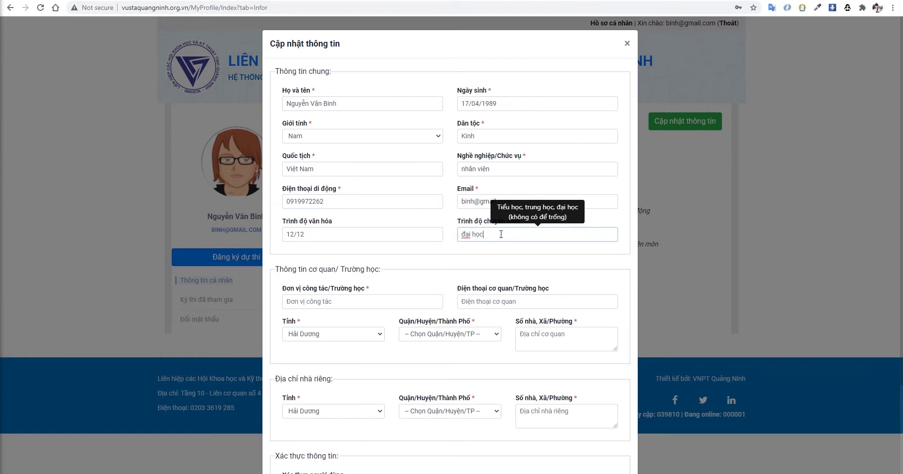
pyautogui.click(411, 299)
pyautogui.write('VNPT')
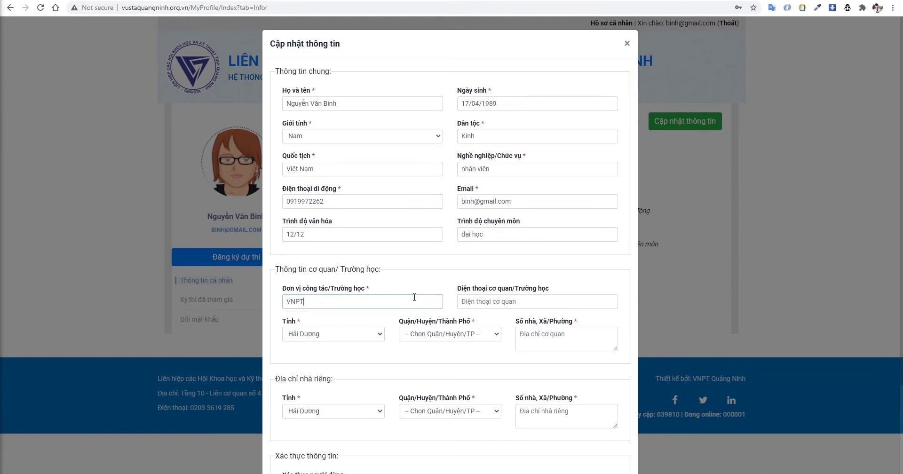
# - Set the work address to Quảng Ninh province, Hạ Long district, street 'q'
pyautogui.scroll(-1, 415, 297)
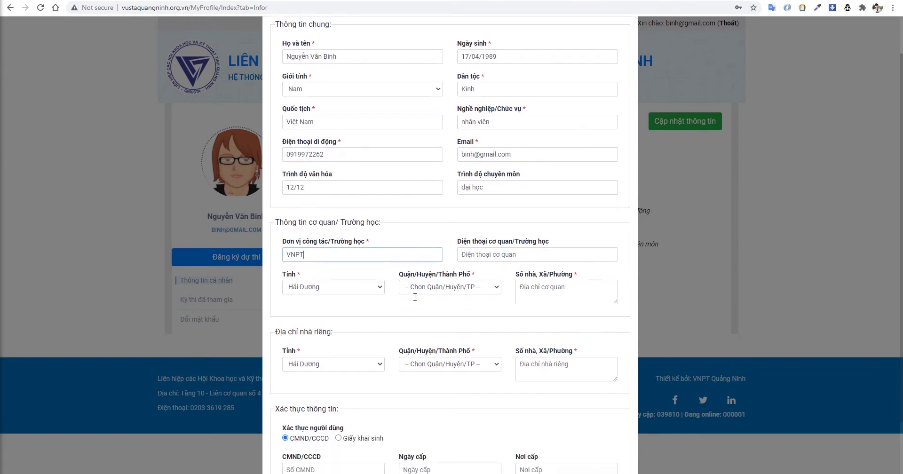
pyautogui.scroll(-1, 398, 255)
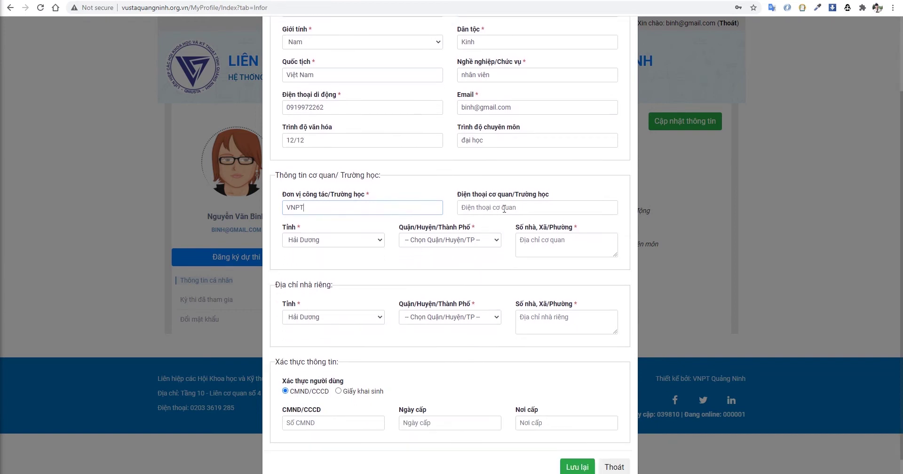
pyautogui.click(369, 246)
pyautogui.scroll(-5, 350, 291)
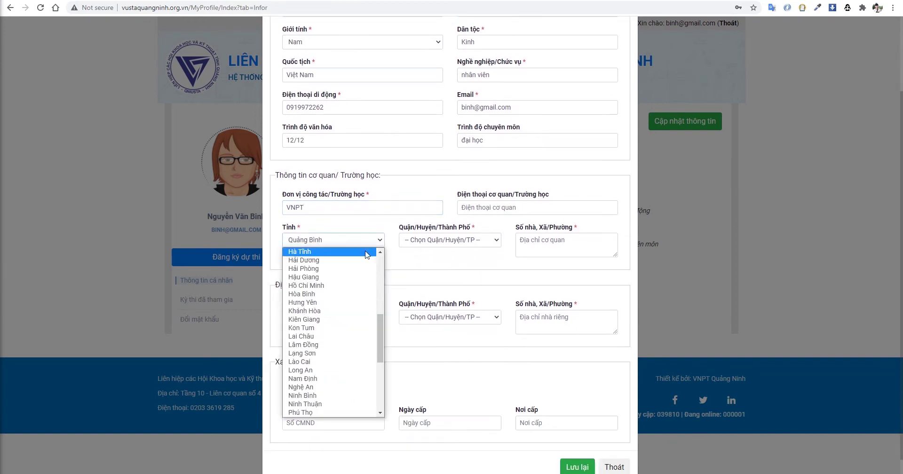
pyautogui.click(329, 361)
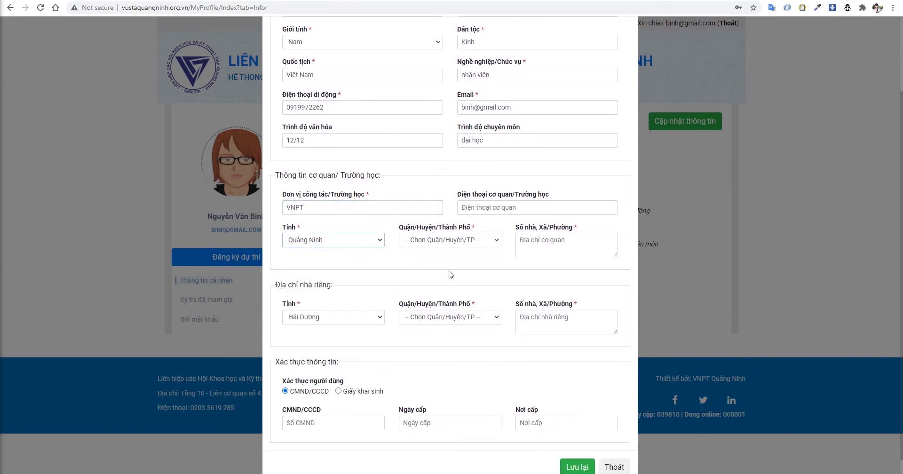
pyautogui.click(466, 249)
pyautogui.click(417, 311)
pyautogui.click(547, 242)
pyautogui.write('q')
# - Set the home address to Quảng Ninh province, Đông Triều district, house number 'q'
pyautogui.click(356, 322)
pyautogui.scroll(-5, 353, 288)
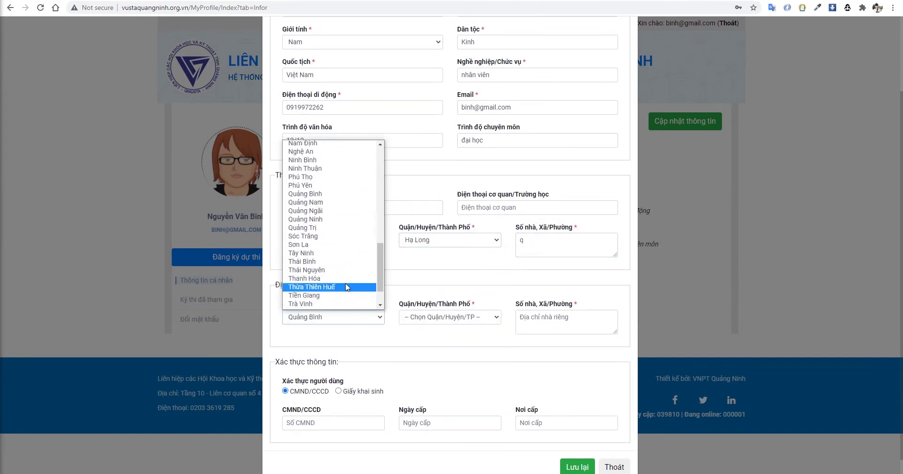
pyautogui.click(342, 223)
pyautogui.click(441, 319)
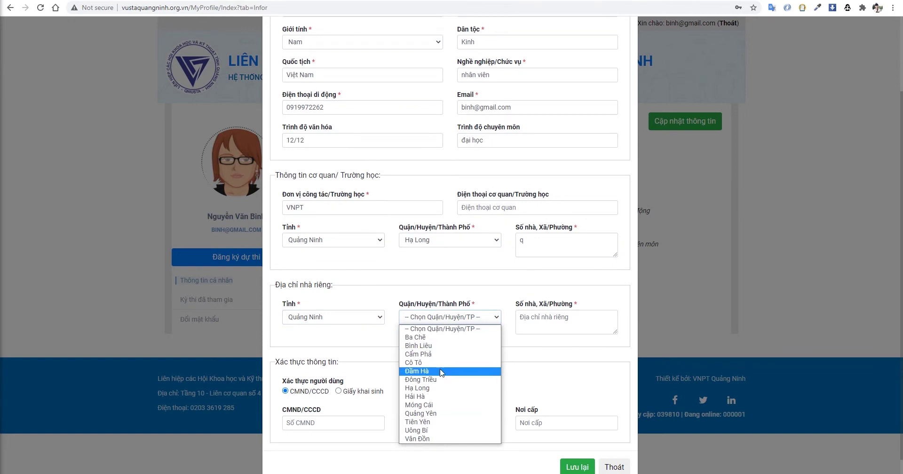
pyautogui.click(441, 391)
pyautogui.click(548, 322)
pyautogui.write('q')
pyautogui.scroll(-1, 421, 374)
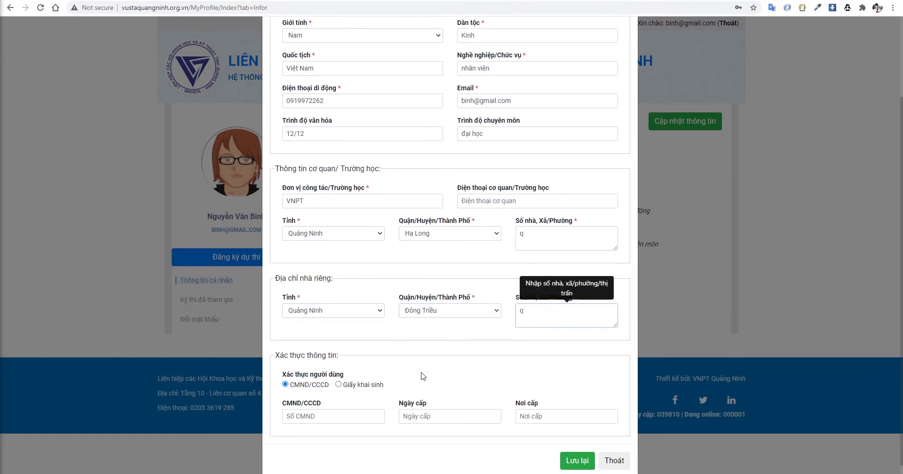
pyautogui.click(366, 401)
# - Enter the ID card number with issue date 01/02/2010
pyautogui.press('Tab')
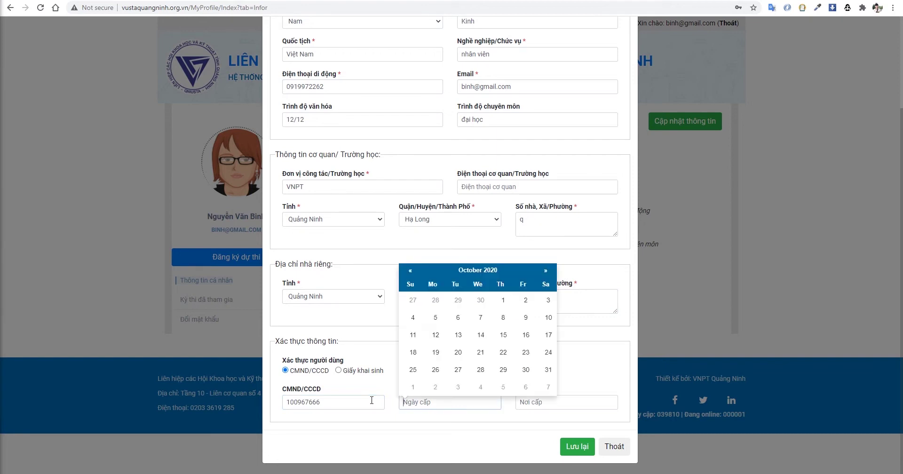
pyautogui.write('01/02/2010')
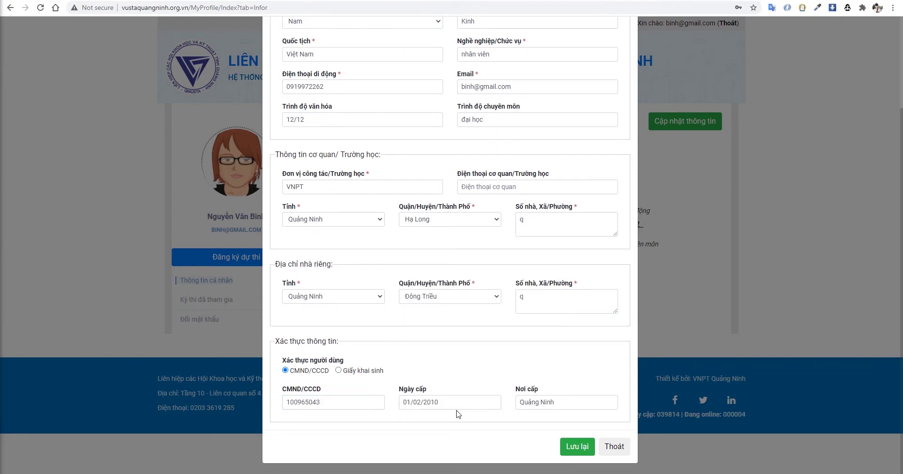
# - Verify identity with birth-certificate photo 20201005_170100.jpg and save the profile
pyautogui.click(340, 371)
pyautogui.click(309, 403)
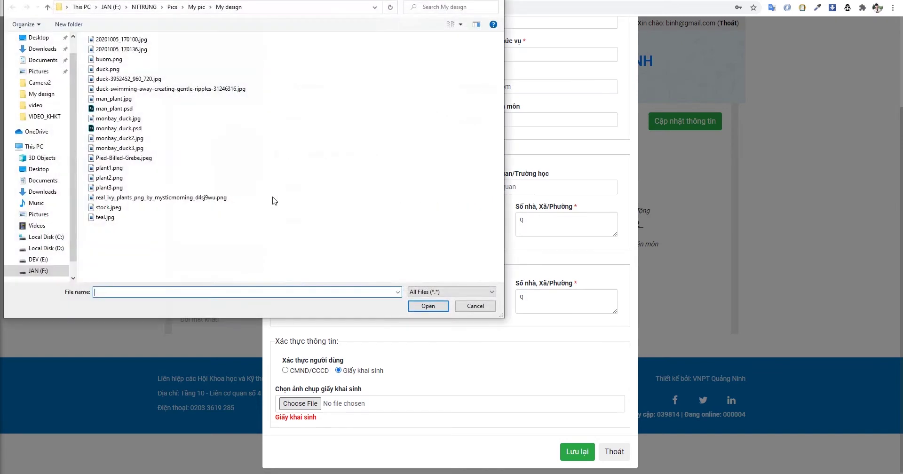
pyautogui.doubleClick(117, 39)
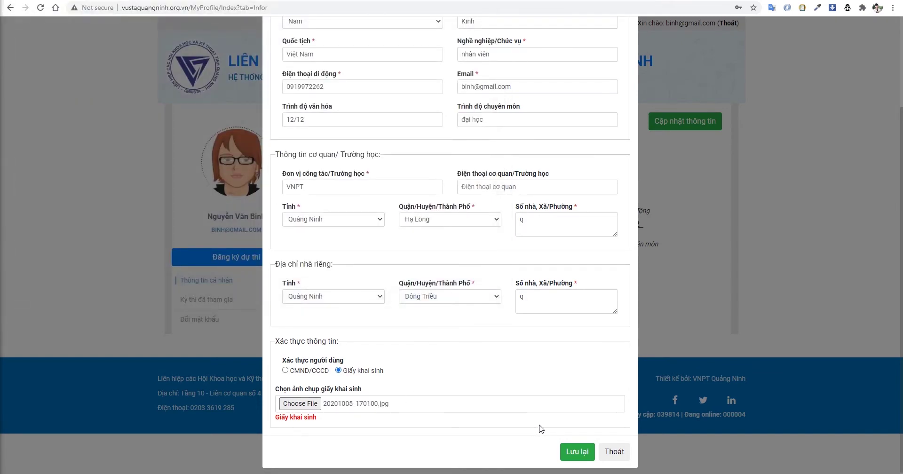
pyautogui.click(576, 451)
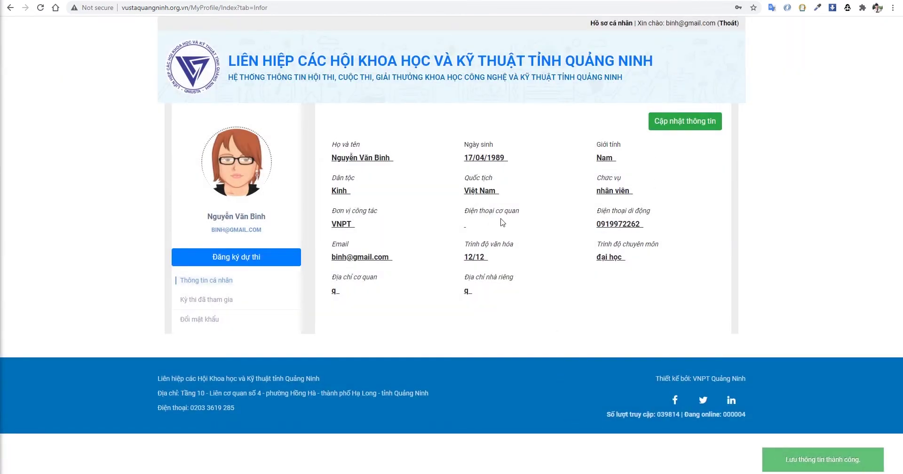
pyautogui.click(219, 263)
# - Go to contest registration and view details of the 6th Quảng Ninh youth and children's creativity contest 2020
pyautogui.click(220, 262)
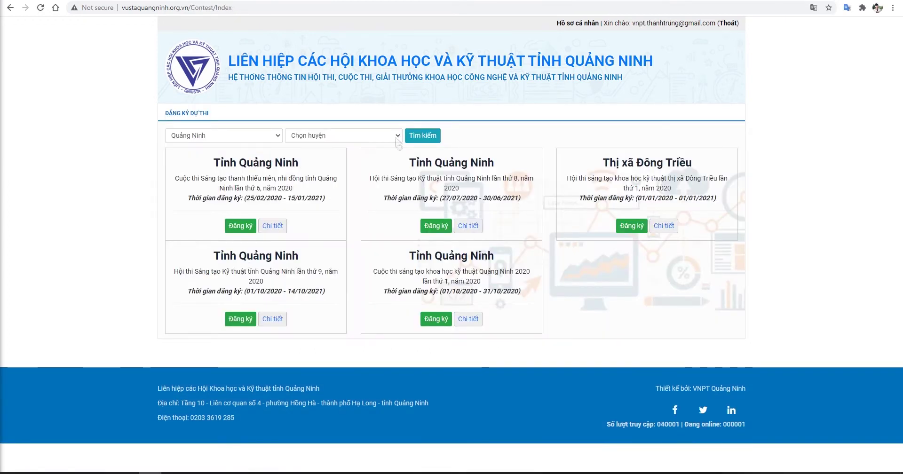
pyautogui.click(396, 137)
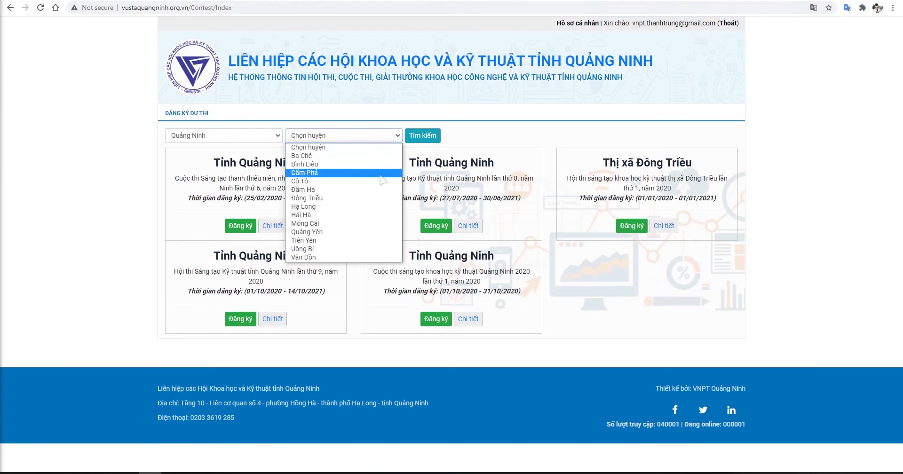
pyautogui.click(409, 224)
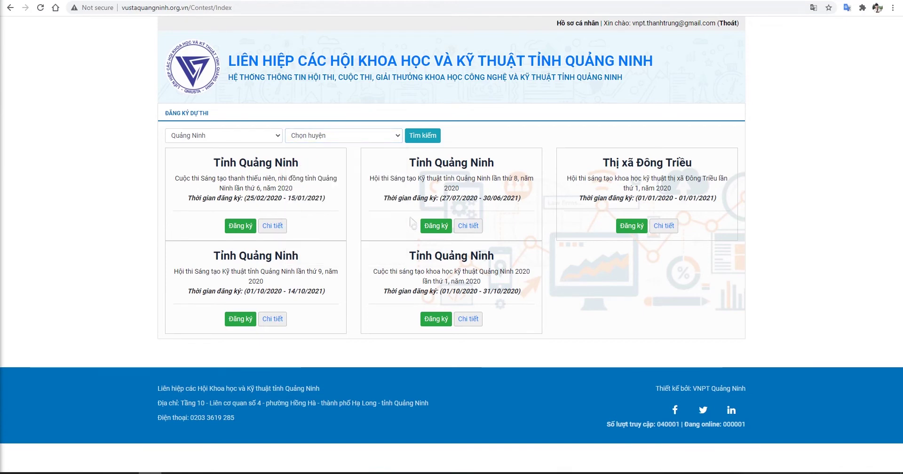
pyautogui.click(278, 227)
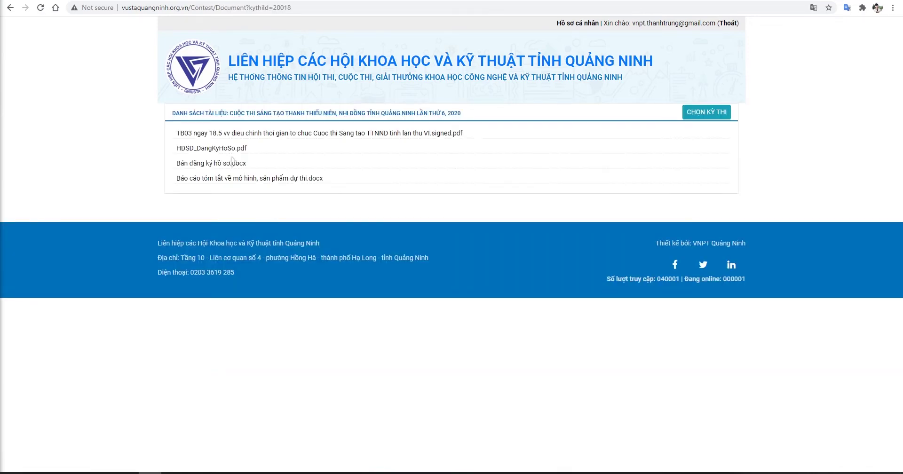
# - Skim the HDSD_DangKyHoSo.pdf guide, then start a new dossier for the creativity contest
pyautogui.click(226, 150)
pyautogui.scroll(-12, 404, 239)
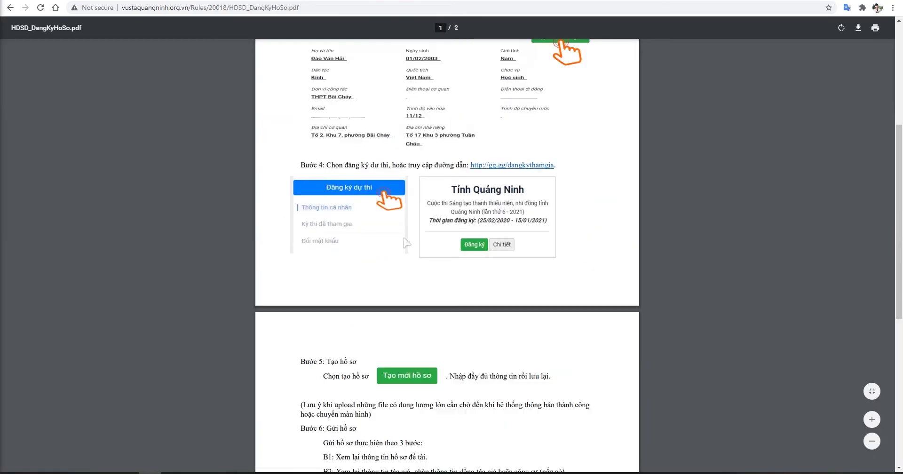
pyautogui.scroll(-3, 404, 239)
pyautogui.click(10, 8)
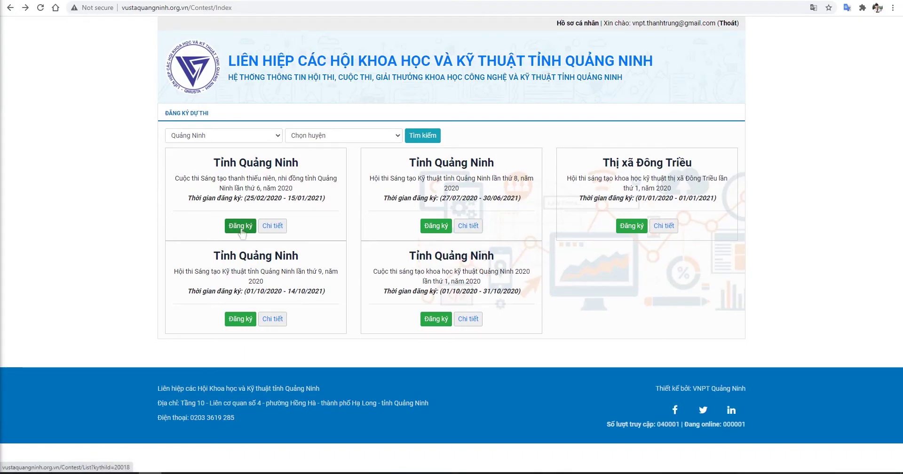
pyautogui.click(241, 228)
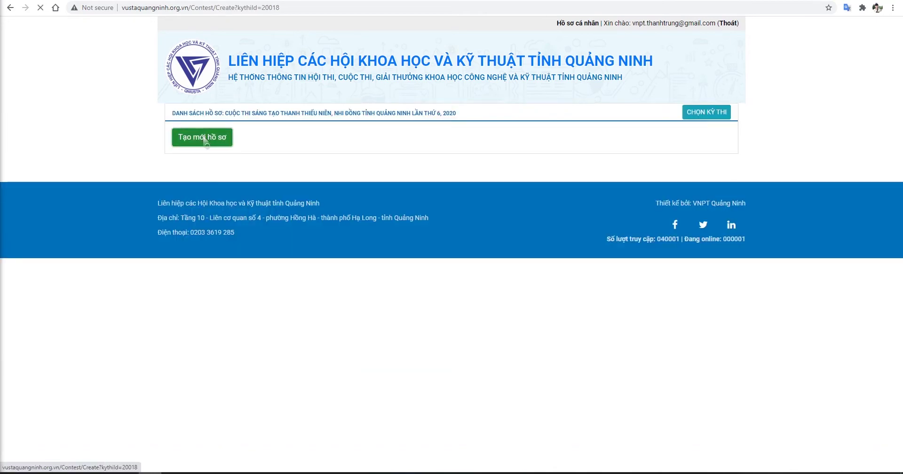
pyautogui.click(205, 139)
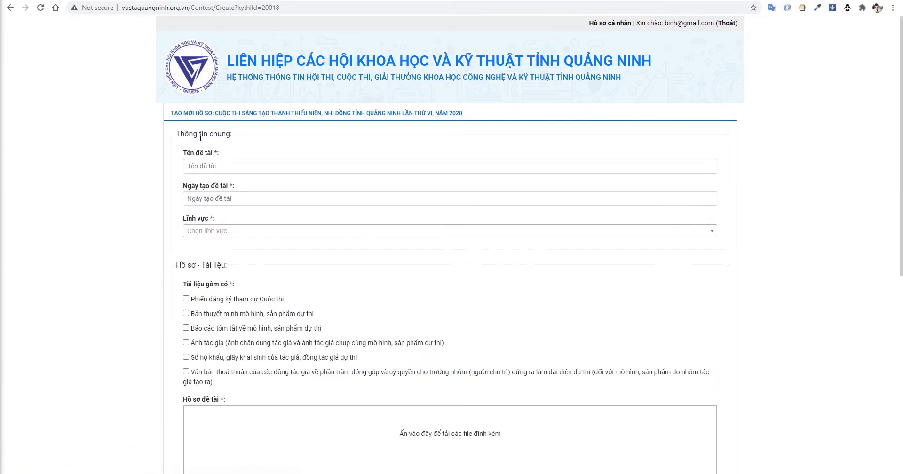
# - Enter title 'máy tập đánh cầu lông', date 01/01/2019 and field Sản phẩm thân thiện với môi trường
pyautogui.click(243, 167)
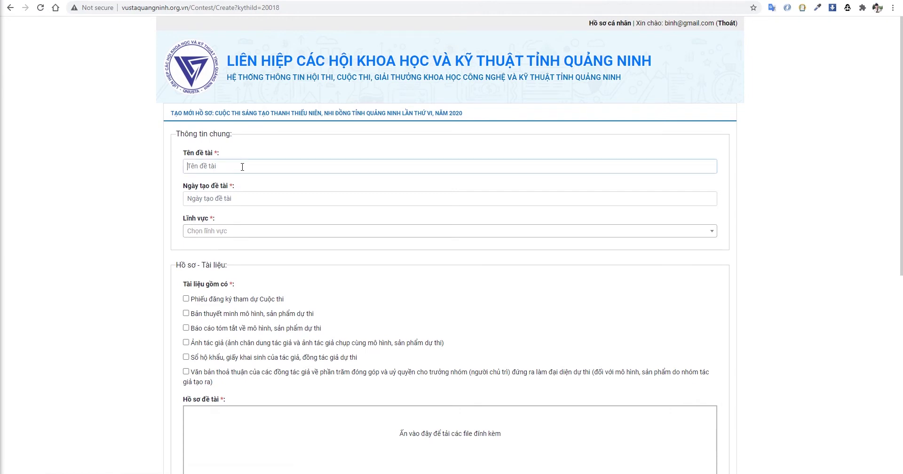
pyautogui.write('máy tập dđánh cầu lông')
pyautogui.click(267, 196)
pyautogui.write('01/01/2019')
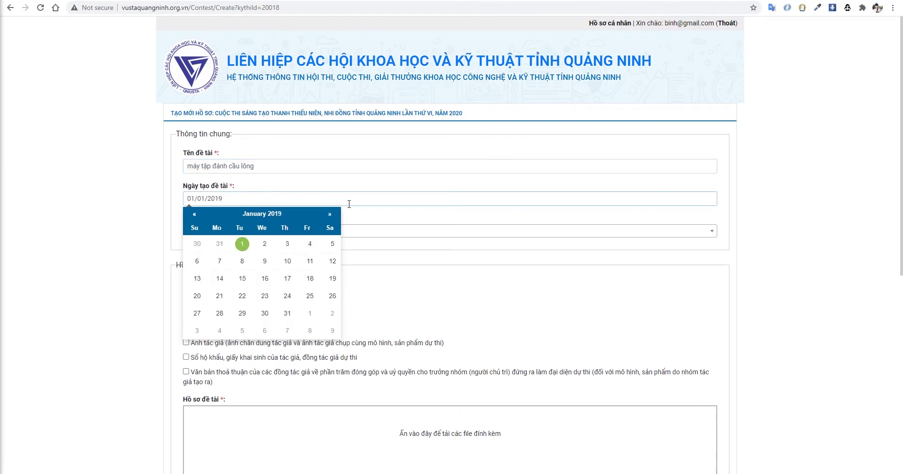
pyautogui.click(354, 207)
pyautogui.click(244, 233)
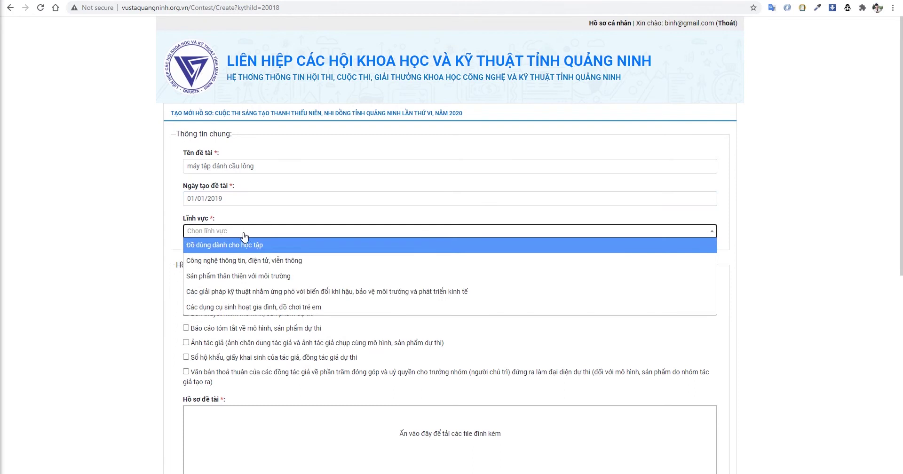
pyautogui.click(249, 278)
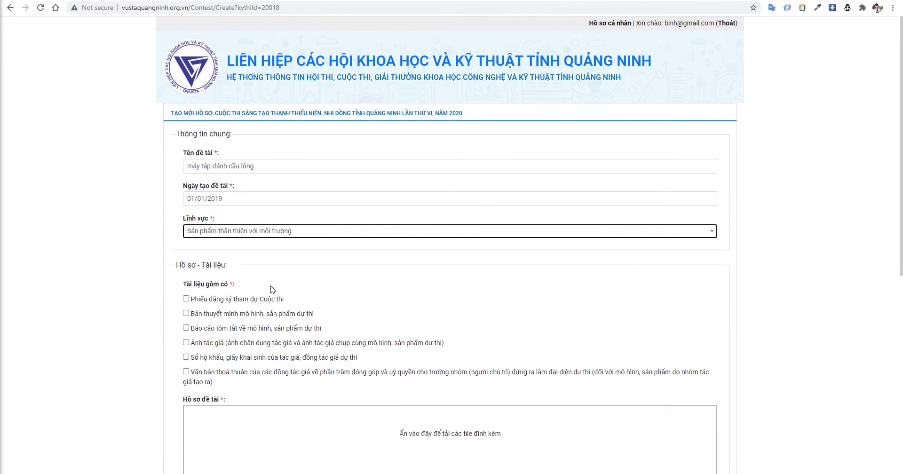
# - Tick the registration form, model explanation, summary report and author photos documents
pyautogui.scroll(-1, 271, 288)
pyautogui.click(234, 254)
pyautogui.click(222, 268)
pyautogui.click(220, 282)
pyautogui.click(219, 298)
pyautogui.scroll(-1, 228, 288)
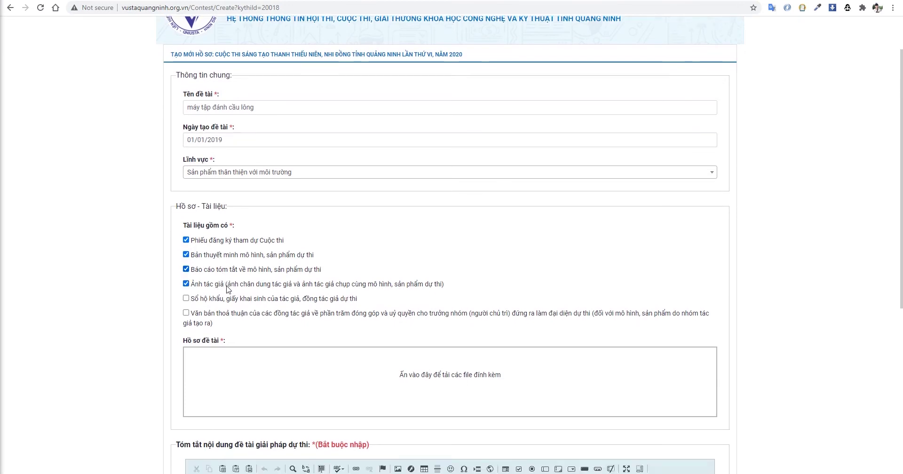
# - Upload Bản đăng ký hồ sơ.docx, the summary report, intro.png and the registration form
pyautogui.scroll(-2, 231, 292)
pyautogui.click(283, 301)
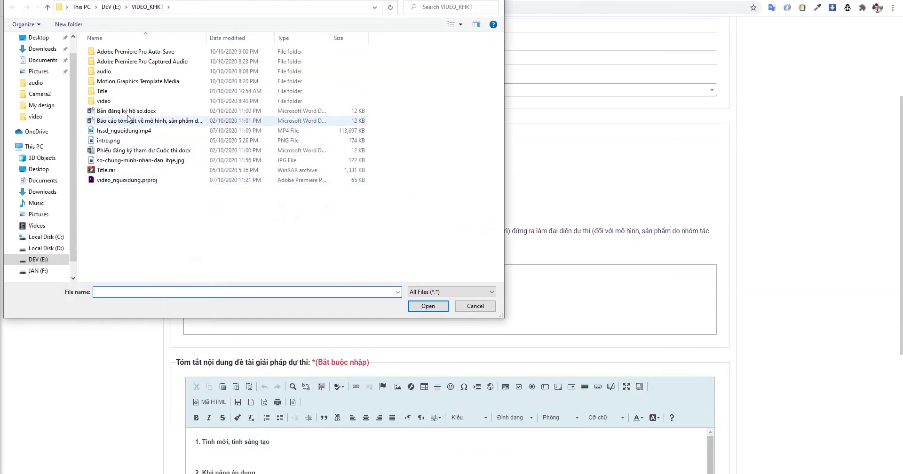
pyautogui.click(128, 111)
pyautogui.keyDown('ctrl'); pyautogui.click(128, 121); pyautogui.keyUp('ctrl')
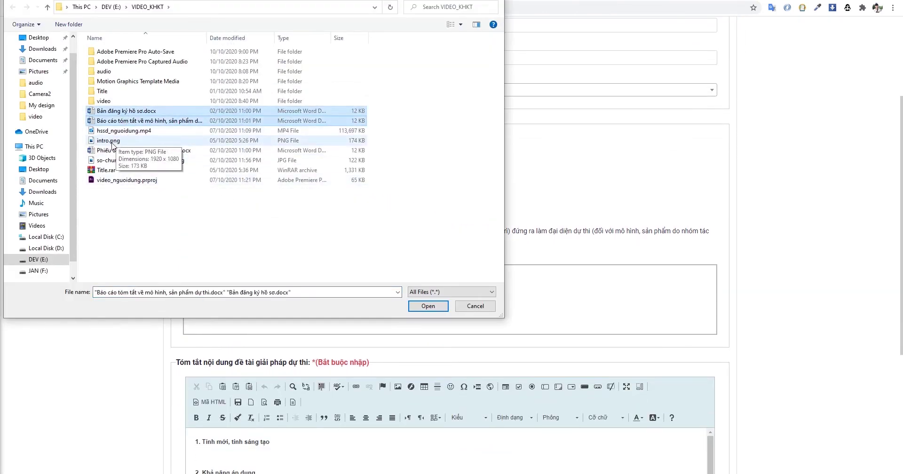
pyautogui.keyDown('ctrl'); pyautogui.click(112, 141); pyautogui.keyUp('ctrl')
pyautogui.keyDown('ctrl'); pyautogui.click(113, 151); pyautogui.keyUp('ctrl')
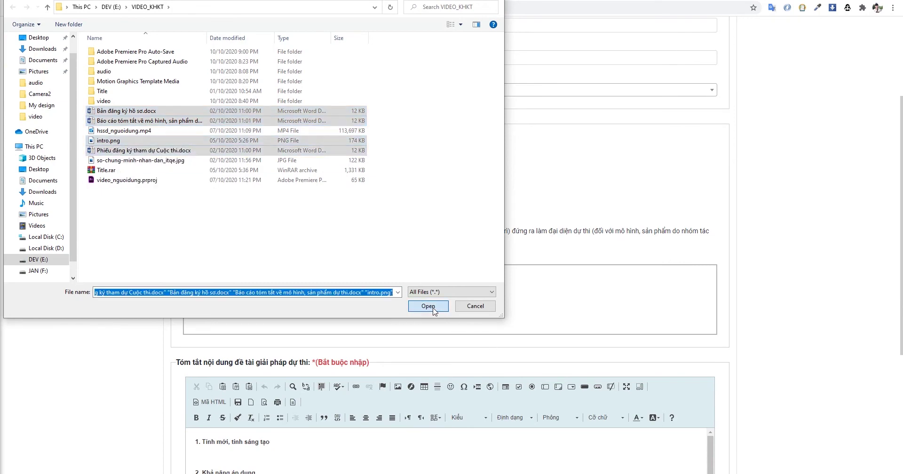
pyautogui.click(431, 307)
pyautogui.scroll(-5, 434, 308)
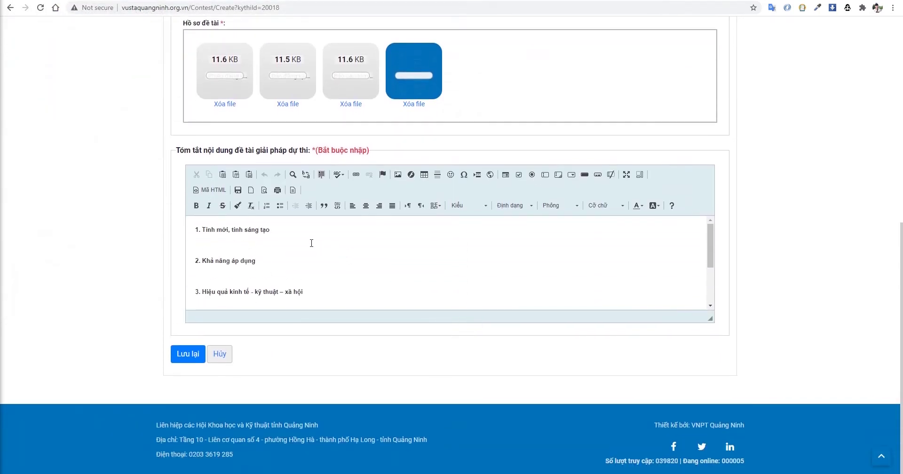
# - Describe novelty, applicability, socio-economic effect and aesthetics in the summary, then save the entry
pyautogui.click(254, 245)
pyautogui.write('có tinhs mowis tinhs sangs taoj')
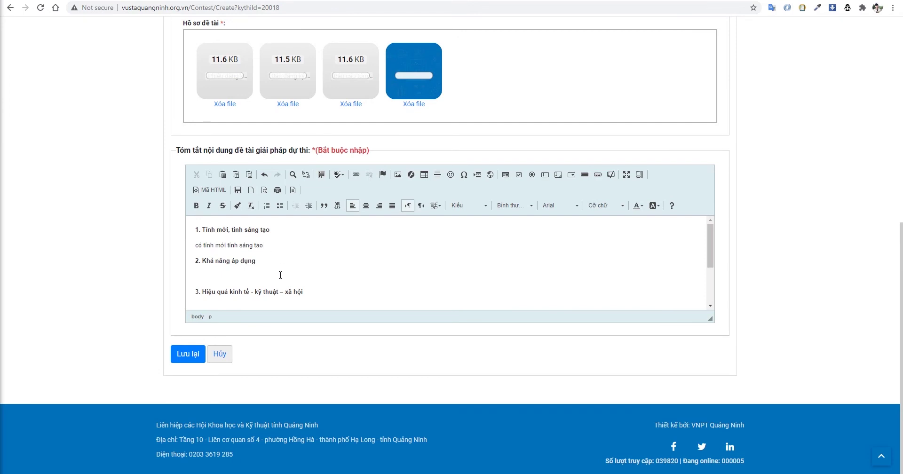
pyautogui.write('khar n aw')
pyautogui.write('ng')
pyautogui.write(' aps dungj thuwcj')
pyautogui.scroll(-1, 284, 274)
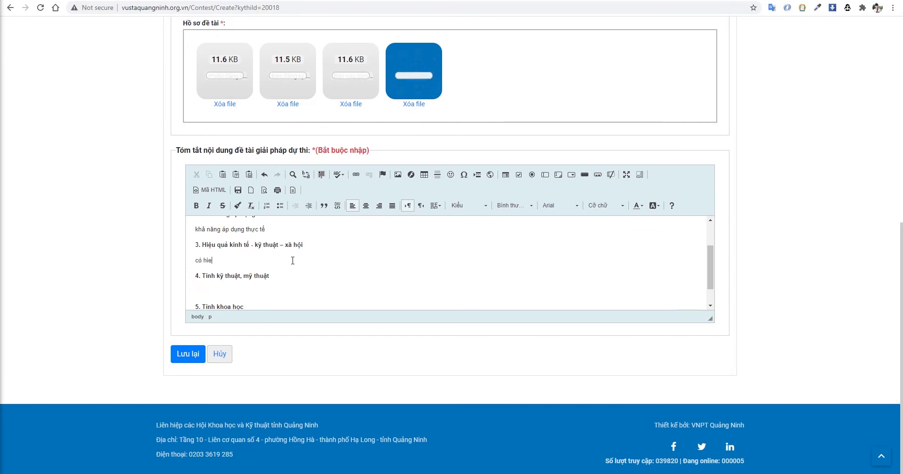
pyautogui.write('quả kinh tế xã hội')
pyautogui.scroll(-1, 292, 260)
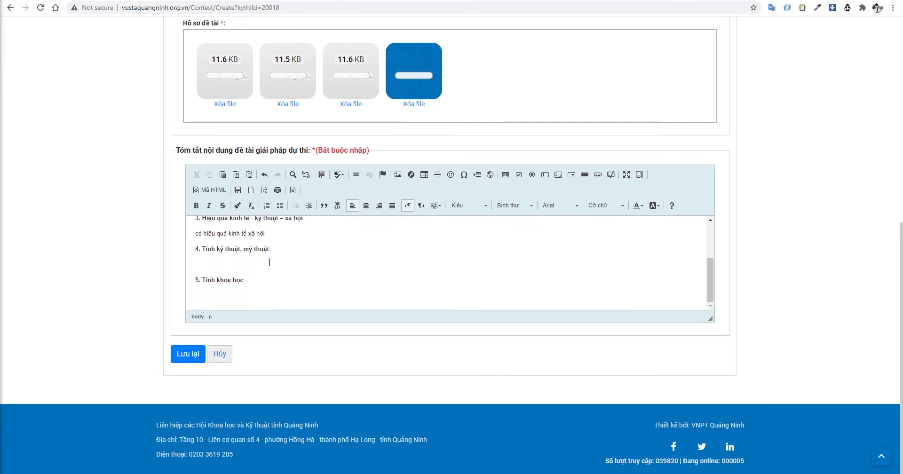
pyautogui.write('s tinh')
pyautogui.write(' mỹ thuật cao')
pyautogui.write('khả năng áp dụng')
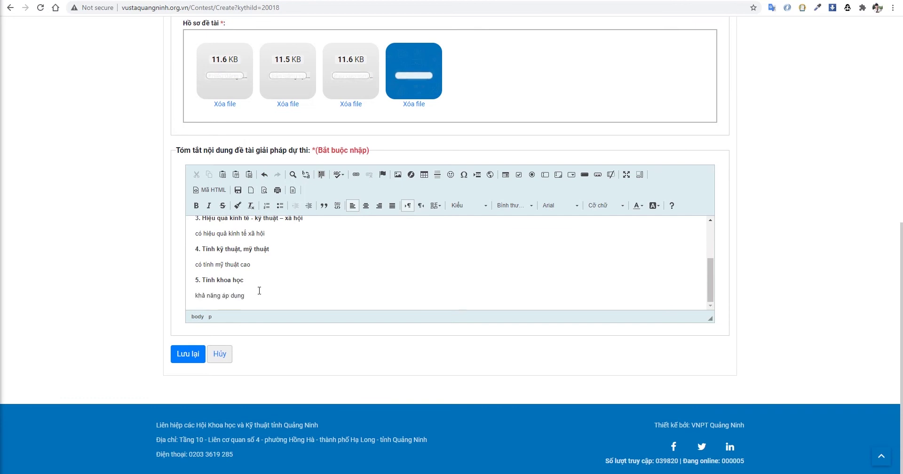
pyautogui.click(180, 357)
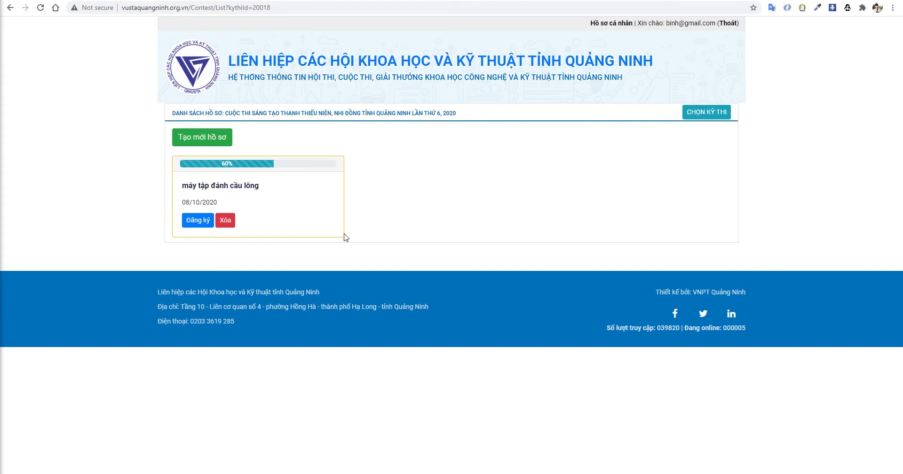
# - Reopen the saved 'máy tập đánh cầu lông' entry from the contest list to continue registering it
pyautogui.click(200, 221)
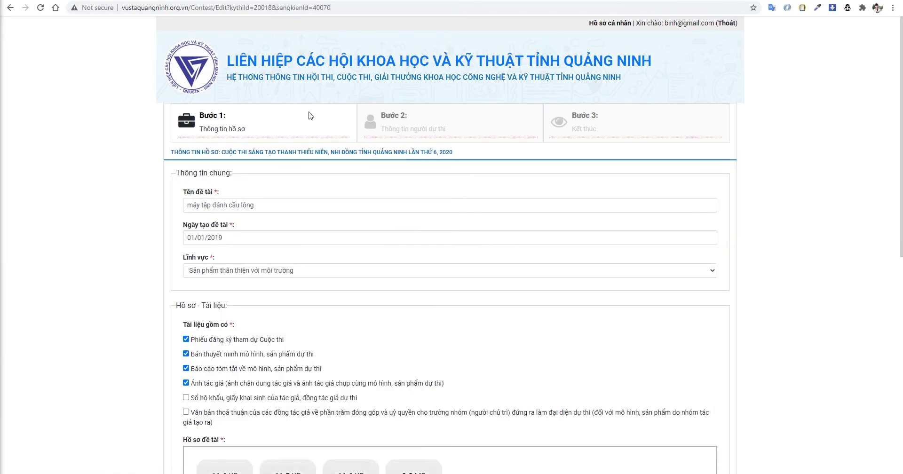
# - Save the Bước 1 dossier details of the badminton machine entry and continue to step 2
pyautogui.moveTo(901, 137); pyautogui.dragTo(902, 325)
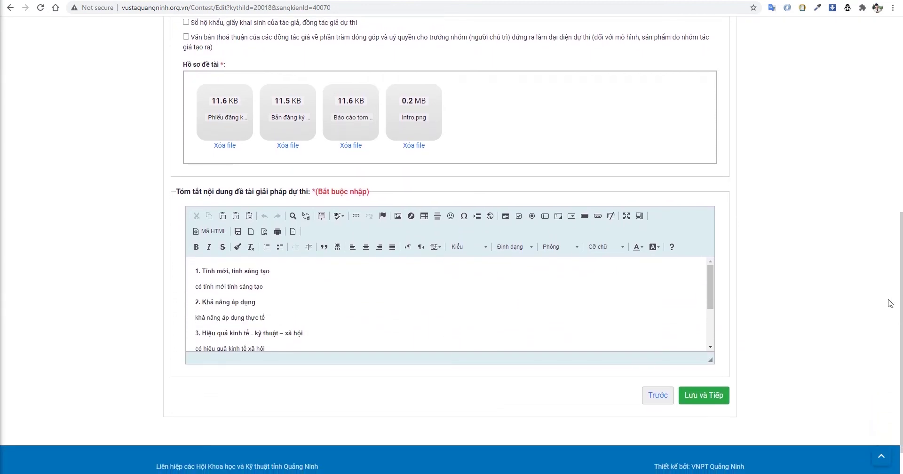
pyautogui.click(708, 399)
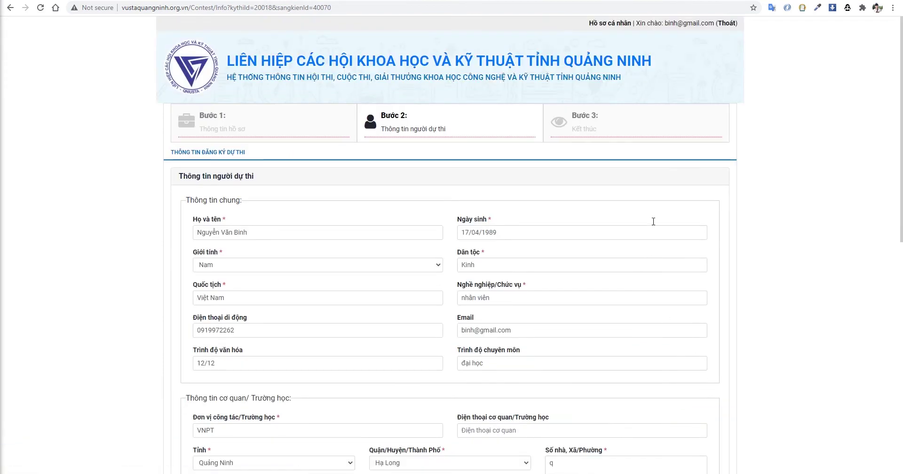
# - Add a co-author row with the co-author's name, 20% contribution and a Quảng Ninh address
pyautogui.moveTo(902, 75); pyautogui.dragTo(889, 272)
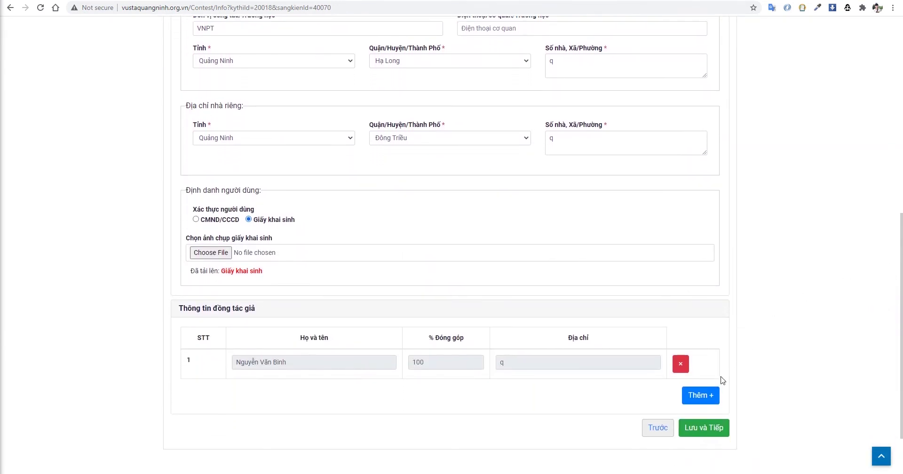
pyautogui.click(704, 398)
pyautogui.click(296, 390)
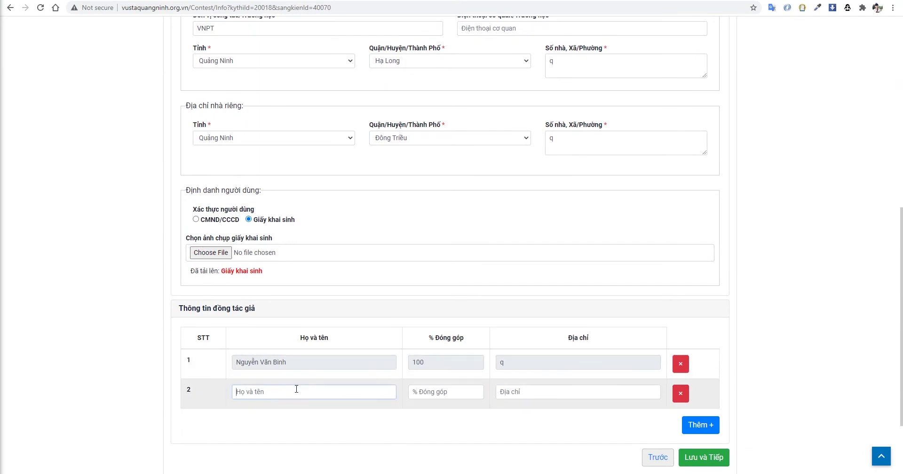
pyautogui.press('Tab')
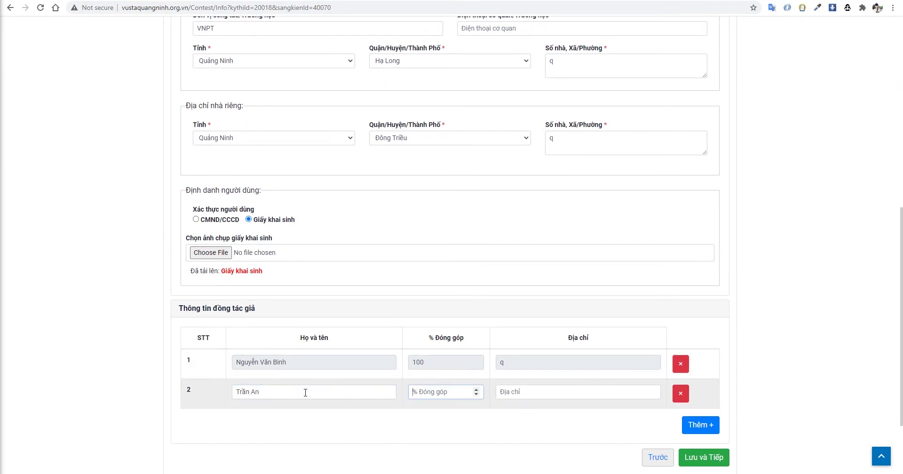
pyautogui.write('20')
pyautogui.press('Tab')
pyautogui.write('Quan')
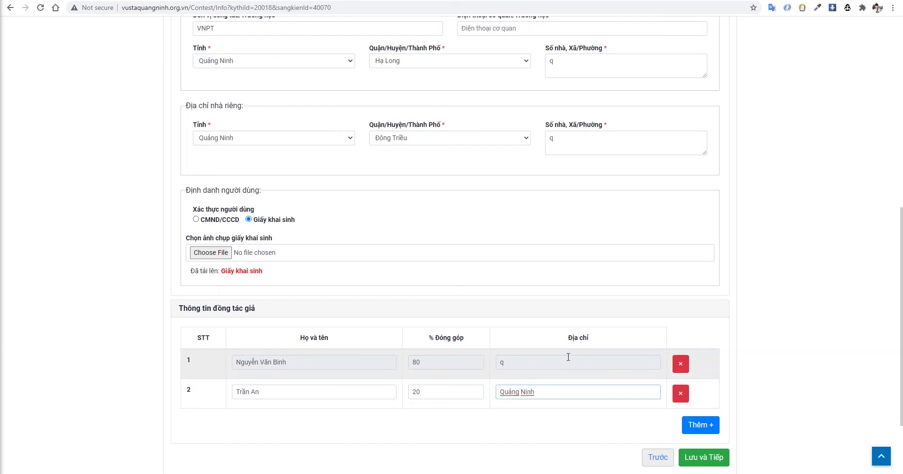
pyautogui.scroll(-1, 570, 359)
pyautogui.scroll(3, 901, 327)
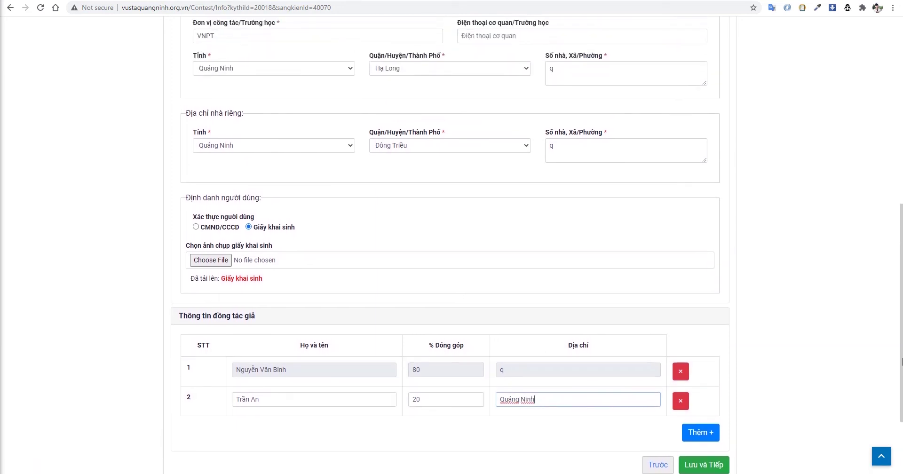
pyautogui.moveTo(902, 328); pyautogui.dragTo(901, 389)
# - Save step 2 and review the 'THÔNG TIN ĐĂNG KÝ DỰ THI' summary listing both co-authors
pyautogui.click(714, 414)
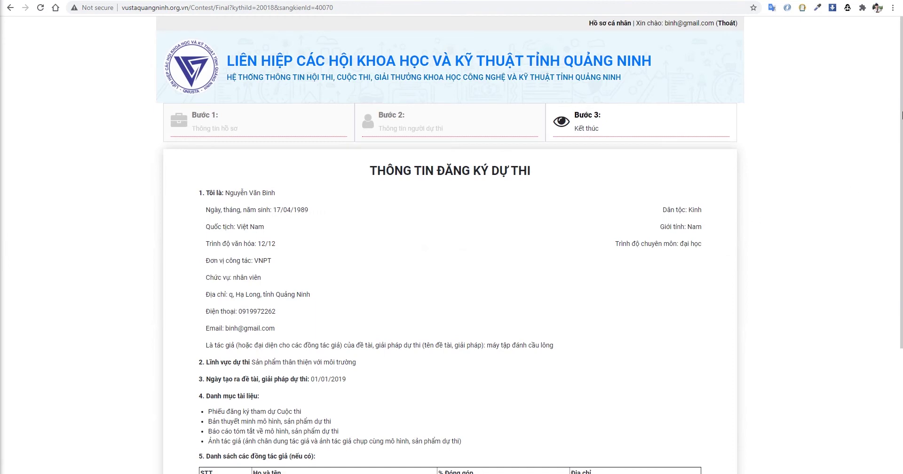
pyautogui.moveTo(902, 115); pyautogui.dragTo(902, 230)
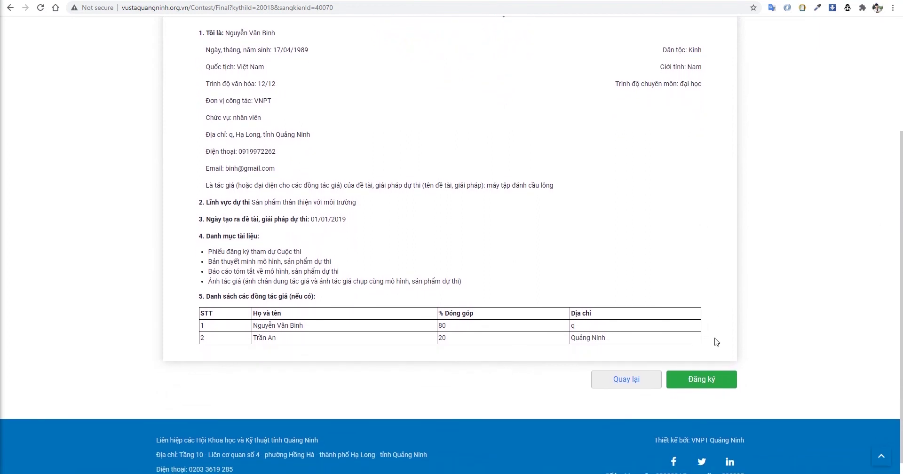
# - Submit the final registration with Đăng ký and acknowledge the success notice
pyautogui.click(710, 382)
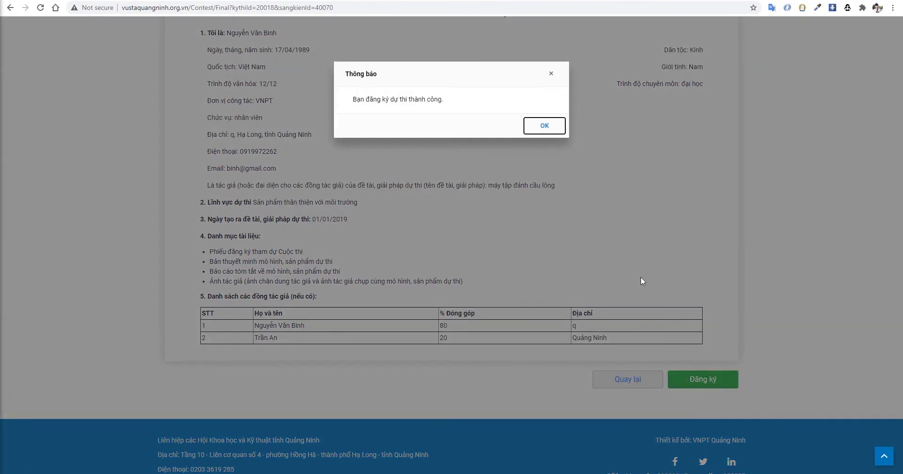
pyautogui.click(554, 127)
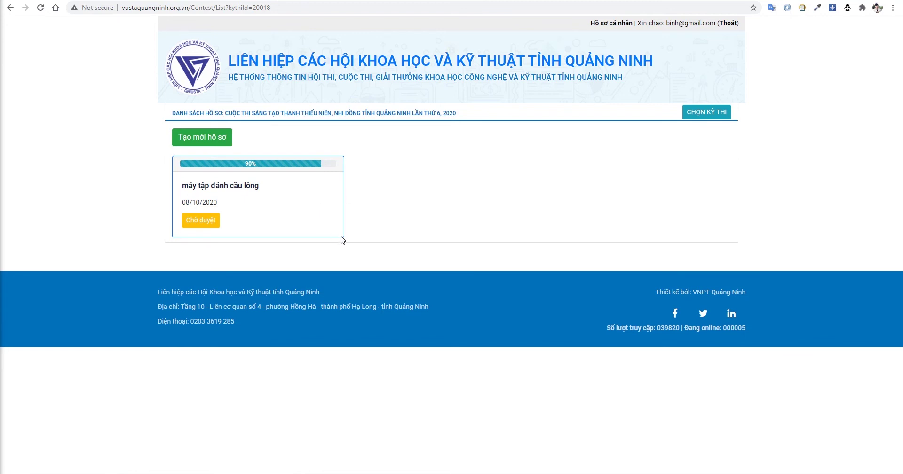
# - View the 'máy tập đánh cầu lông' detail page showing its Tiếp nhận hồ sơ stage
pyautogui.click(209, 220)
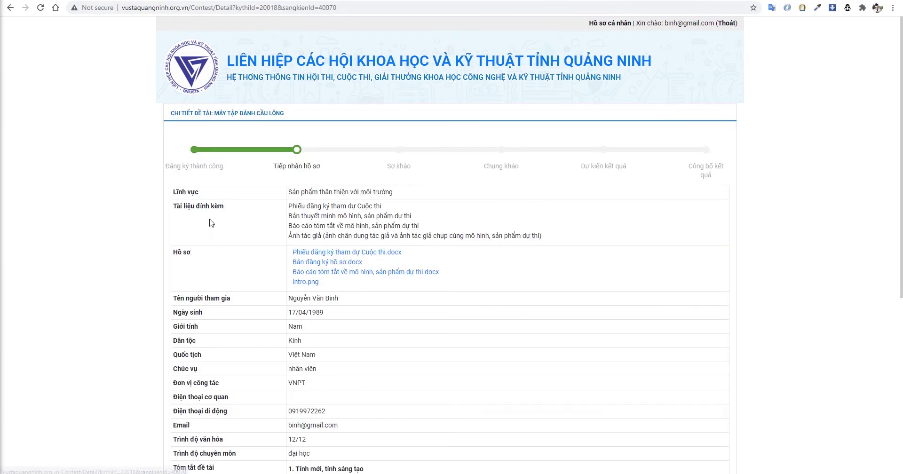
pyautogui.moveTo(901, 40)
pyautogui.mouseDown()
pyautogui.moveTo(901, 216)
pyautogui.moveTo(901, 49)
pyautogui.mouseUp()
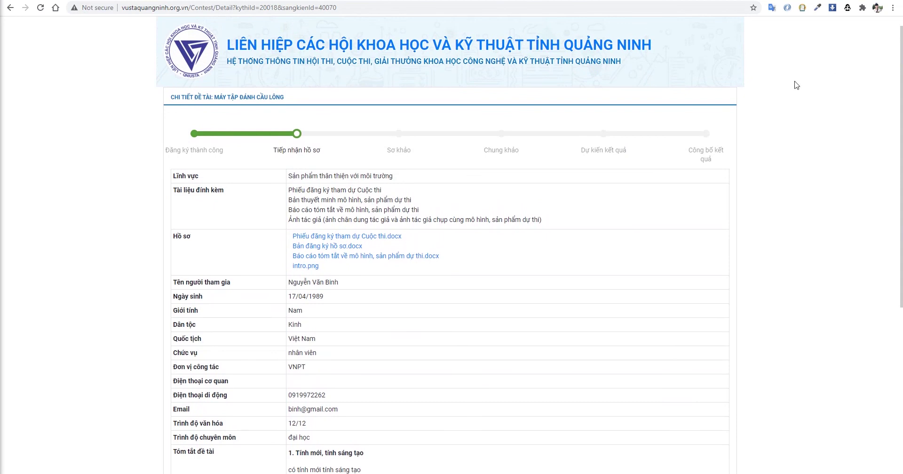